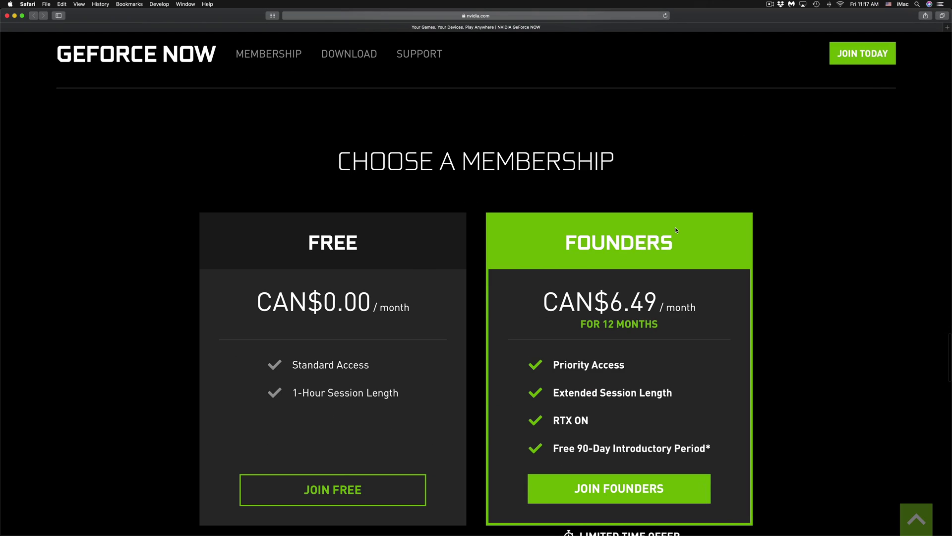
# Choose the Founders membership and open the form for creating a new NVIDIA account.
pyautogui.scroll(-3, 674, 227)
pyautogui.scroll(-3, 645, 268)
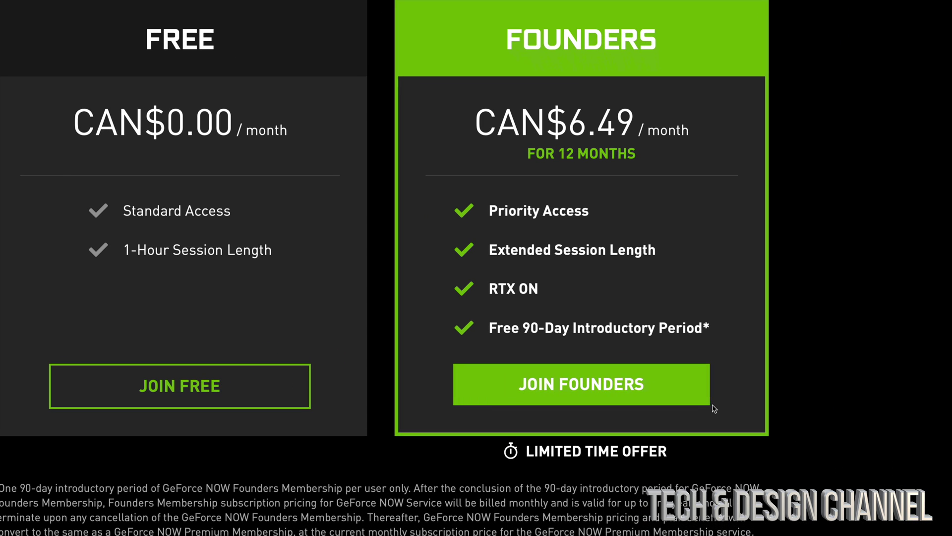
pyautogui.click(587, 383)
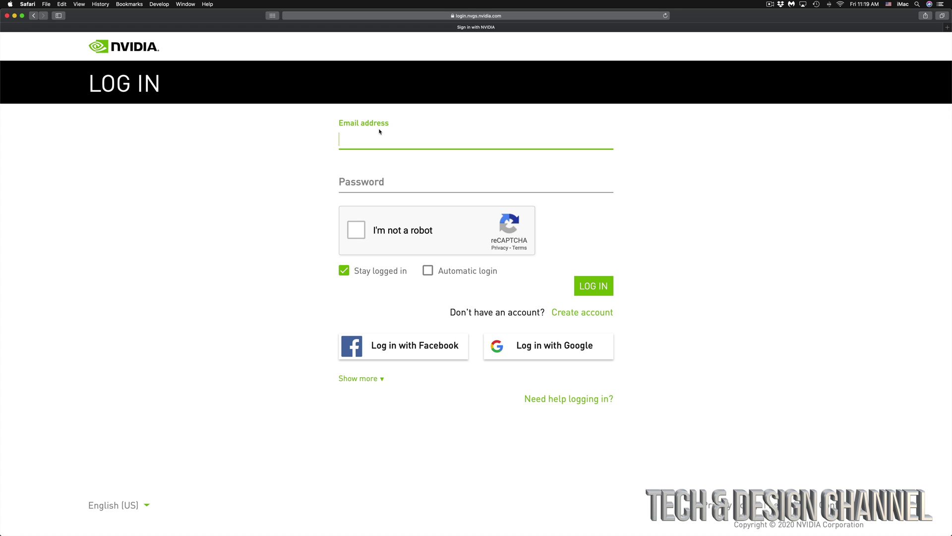
pyautogui.click(390, 184)
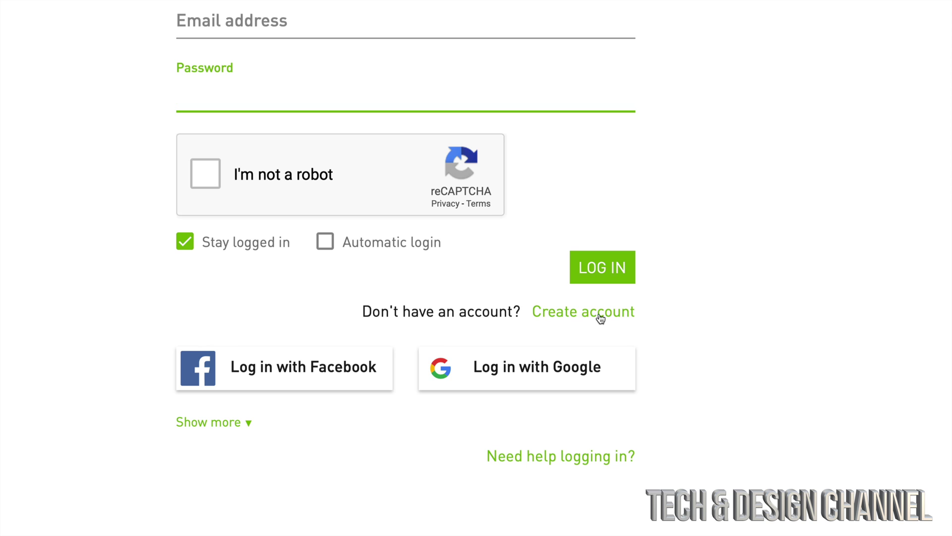
pyautogui.click(581, 314)
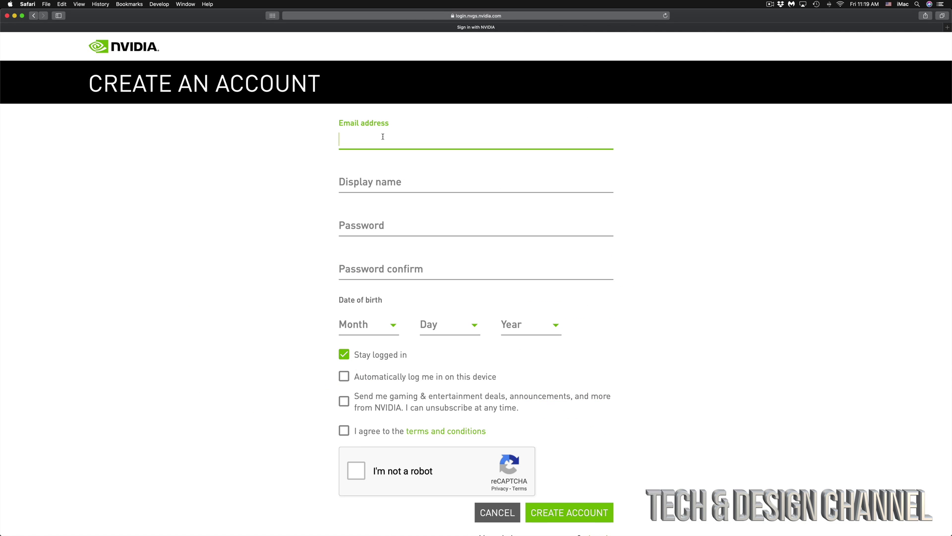
# Enable automatic login, NVIDIA promotional messages and agreement to the terms and conditions, then complete the robot check and submit the new account.
pyautogui.scroll(-2, 431, 403)
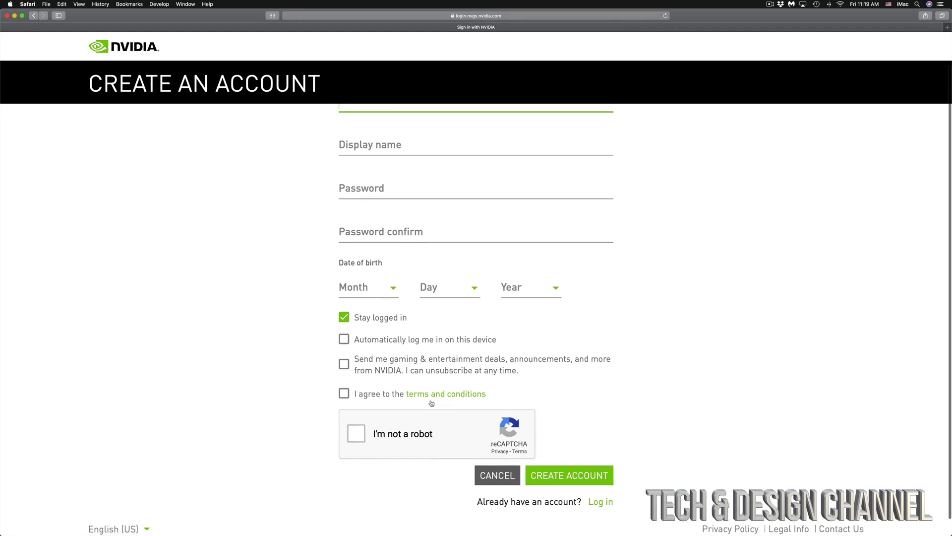
pyautogui.scroll(-1, 432, 401)
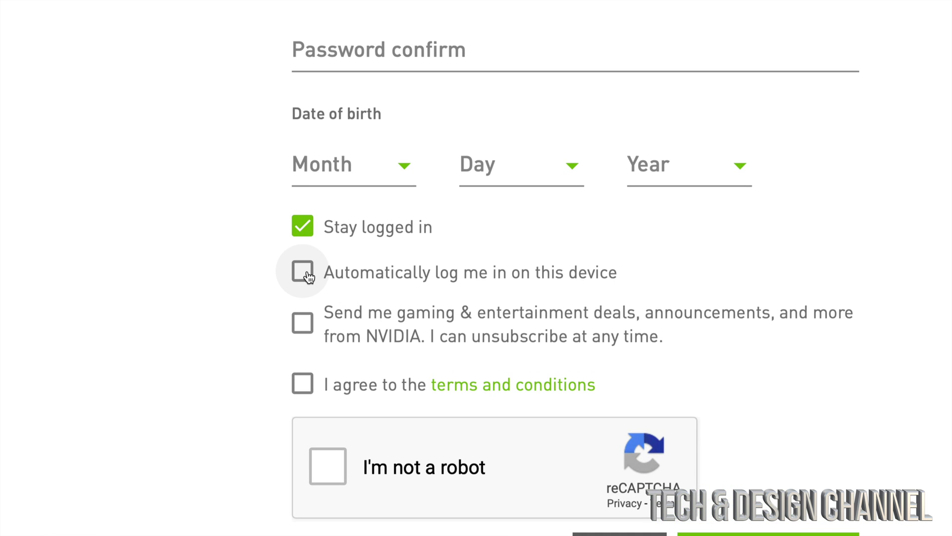
pyautogui.moveTo(310, 277)
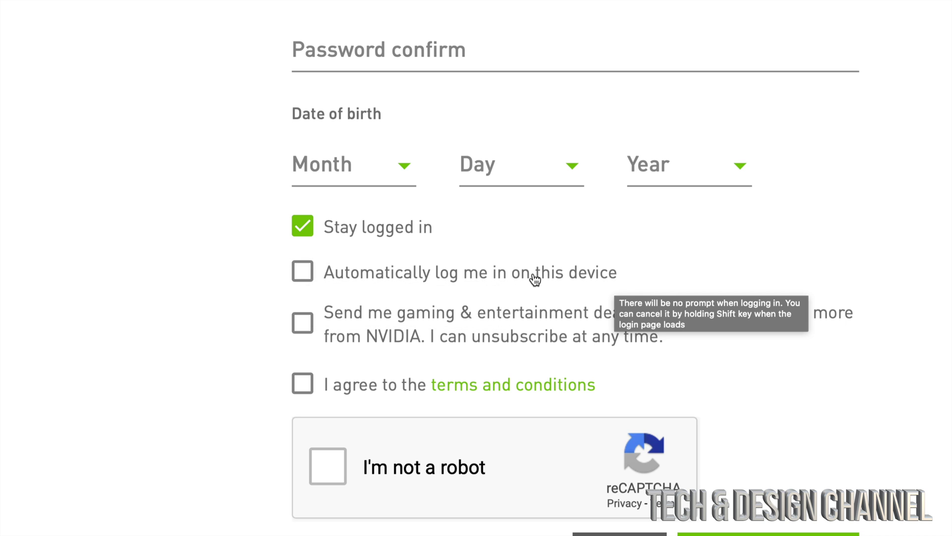
pyautogui.click(303, 271)
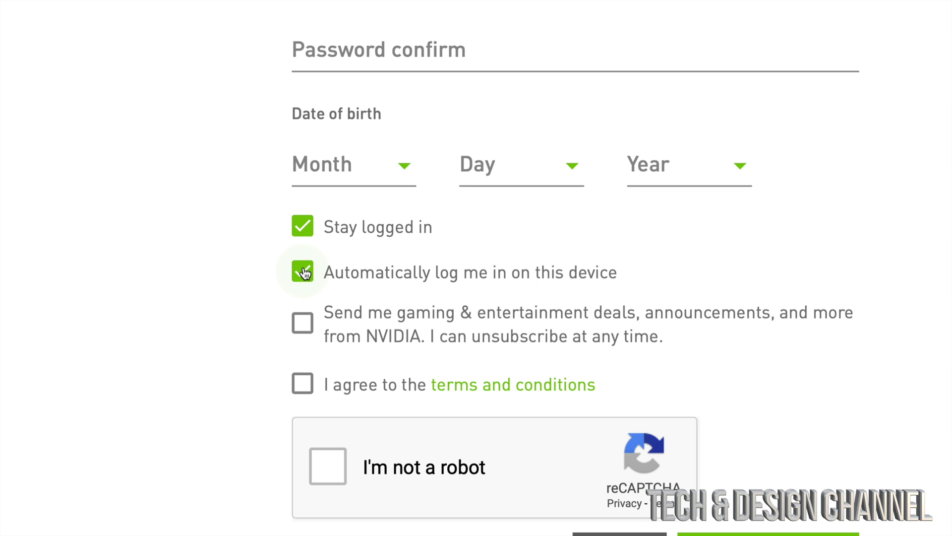
pyautogui.click(306, 326)
pyautogui.click(304, 385)
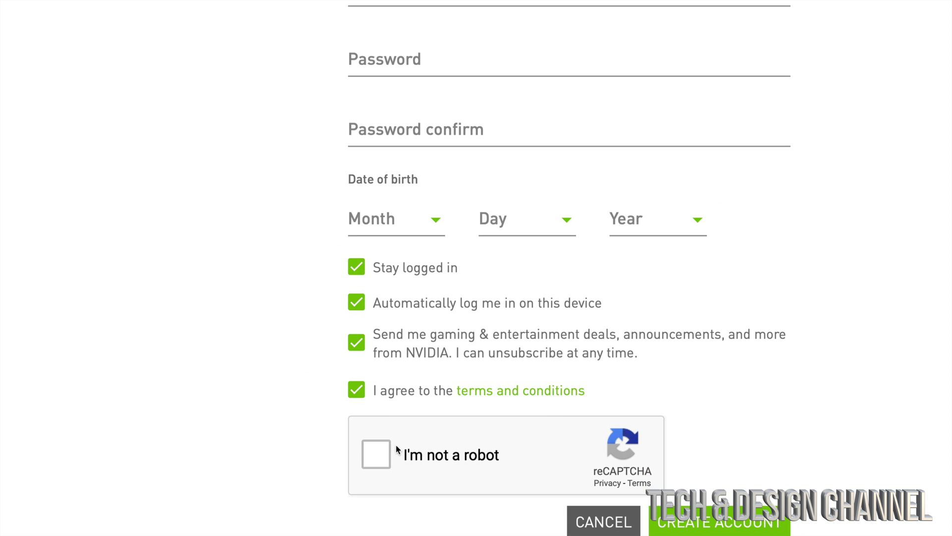
pyautogui.click(383, 454)
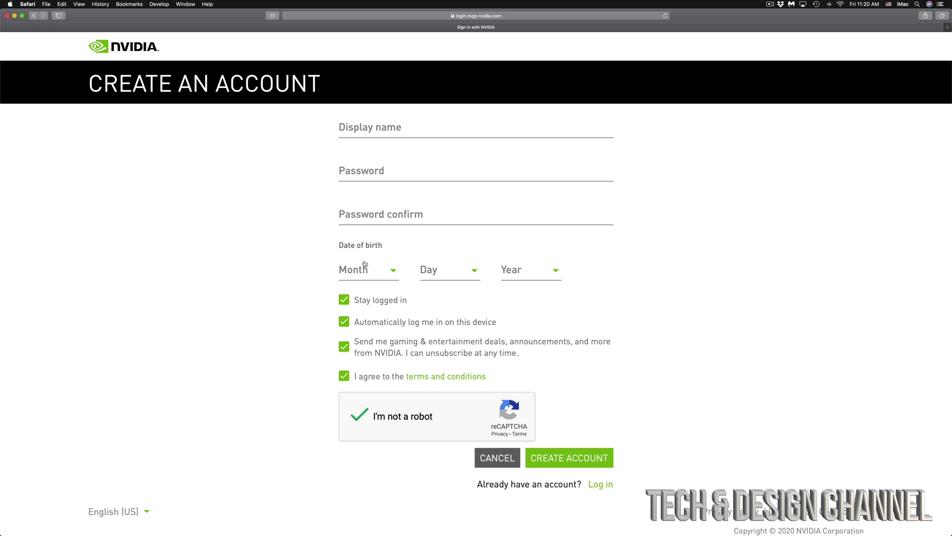
pyautogui.click(569, 458)
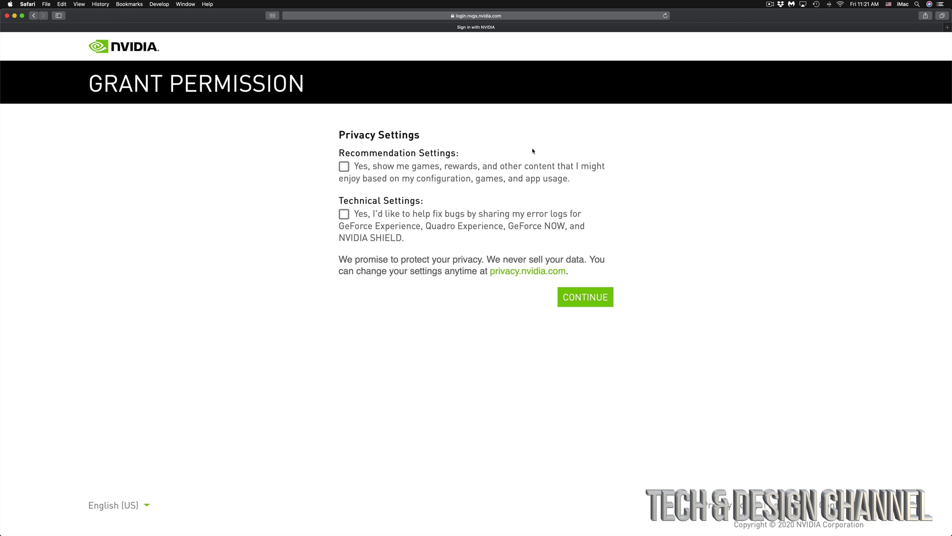
# Grant both the recommendation and technical privacy permissions, continue to checkout and retry it after the email verification notice.
pyautogui.click(347, 167)
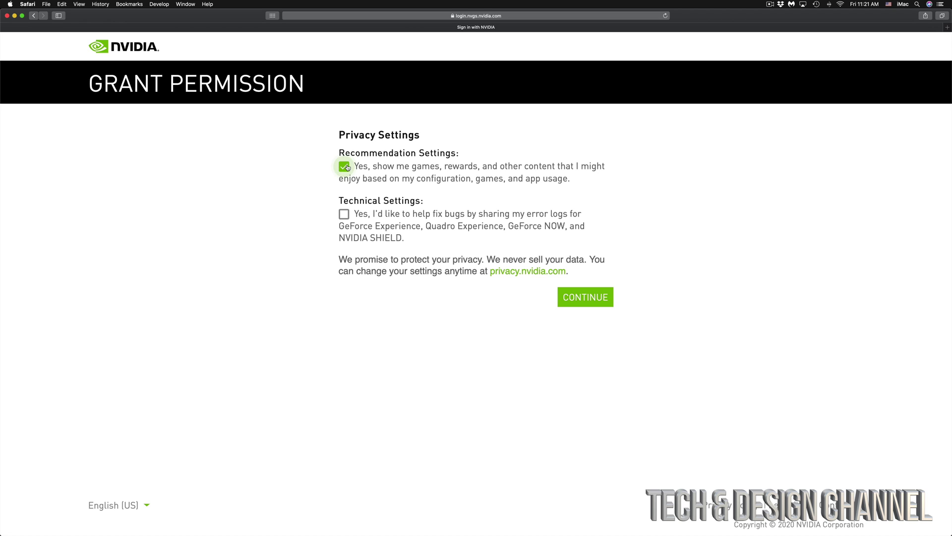
pyautogui.click(345, 215)
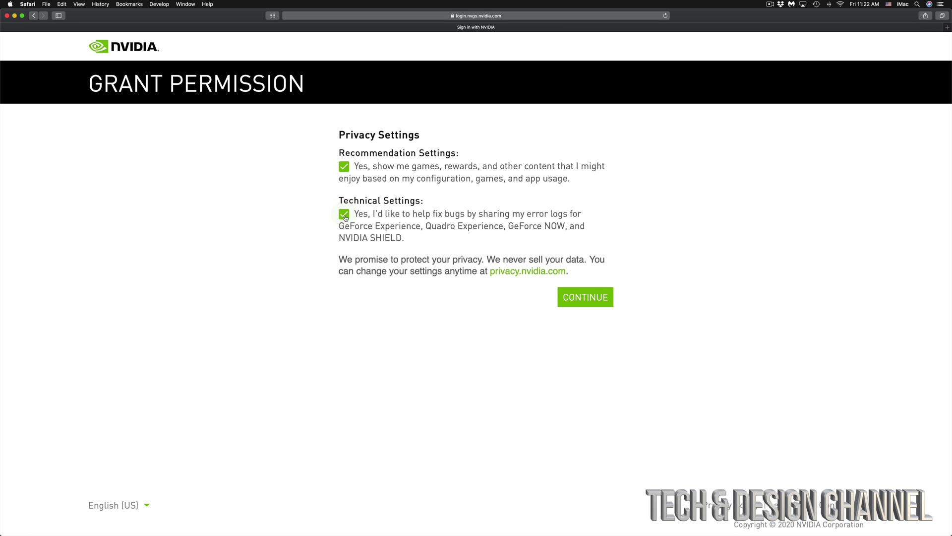
pyautogui.click(579, 300)
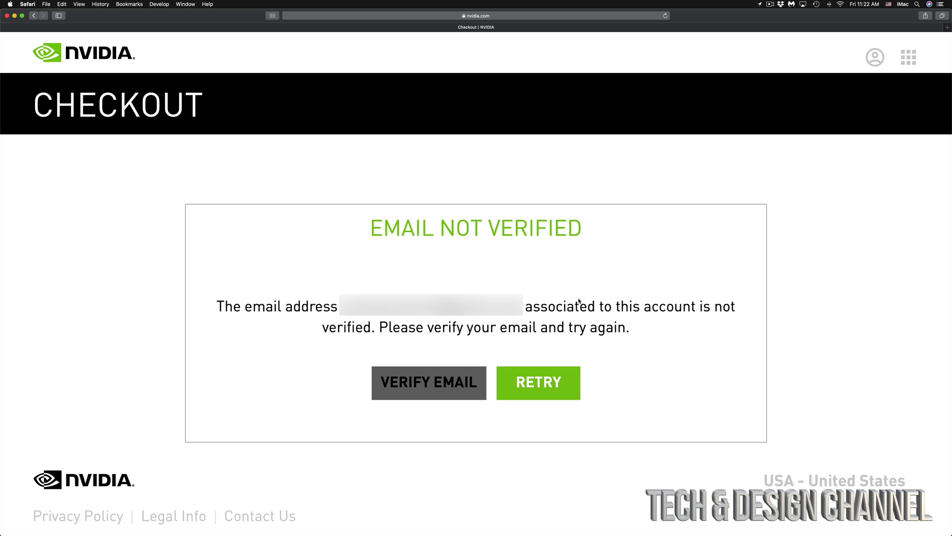
pyautogui.click(547, 389)
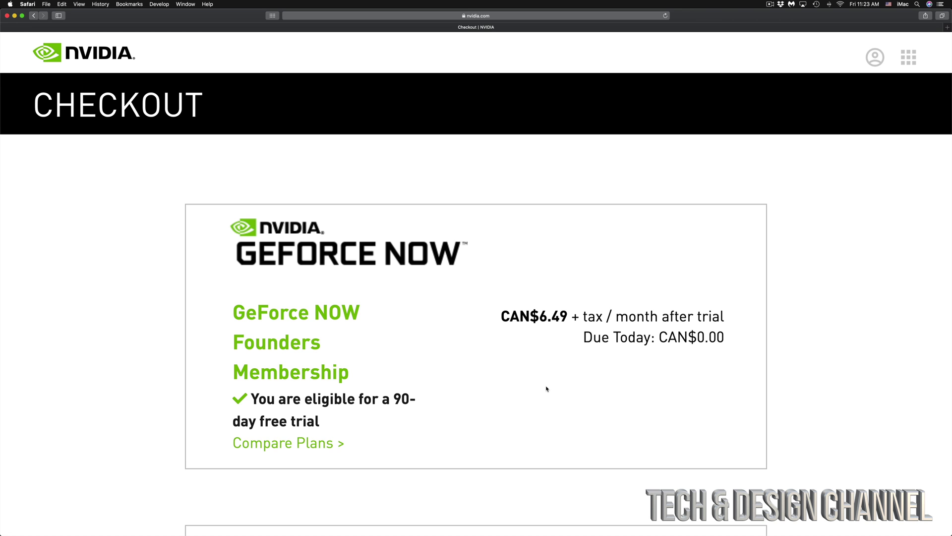
# Agree to save the credit or debit card payment information for future use and submit it for order review.
pyautogui.scroll(-10, 547, 389)
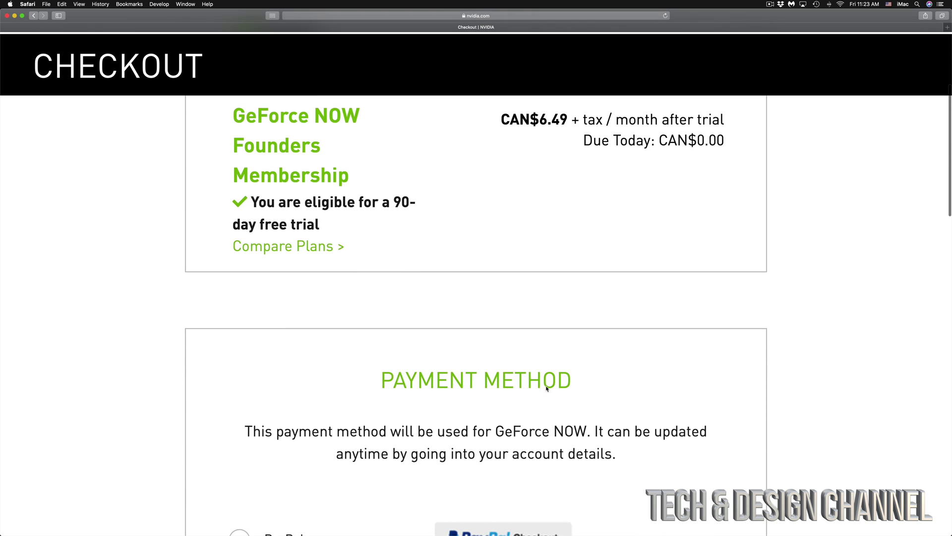
pyautogui.scroll(-3, 547, 388)
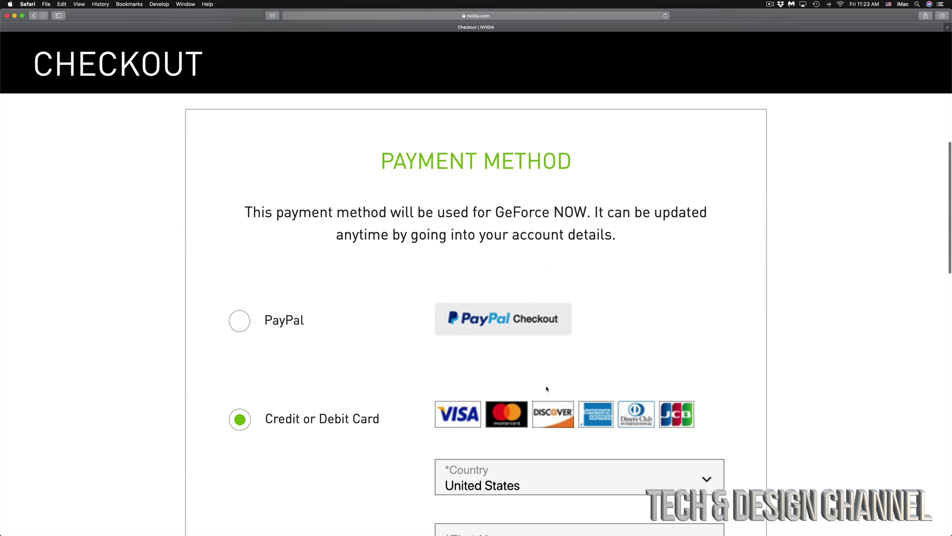
pyautogui.scroll(-3, 547, 389)
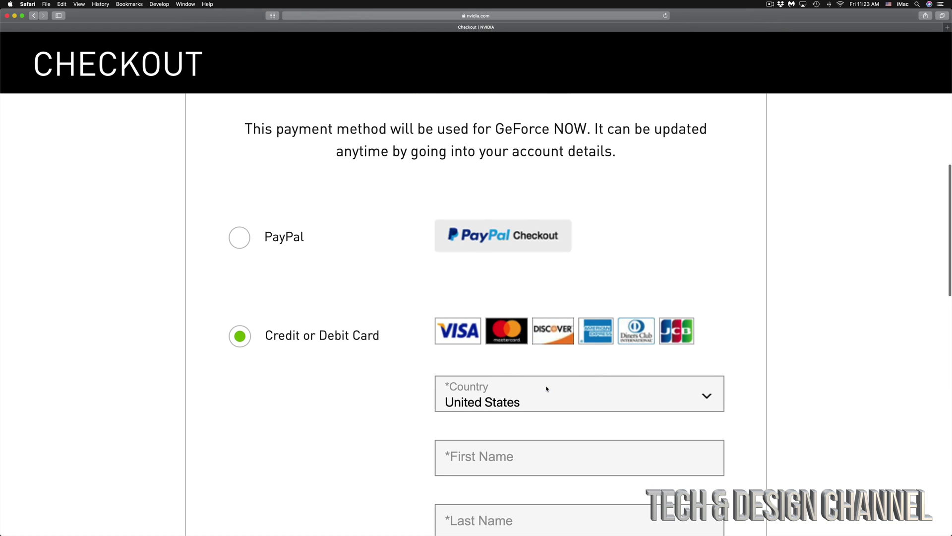
pyautogui.scroll(-2, 546, 389)
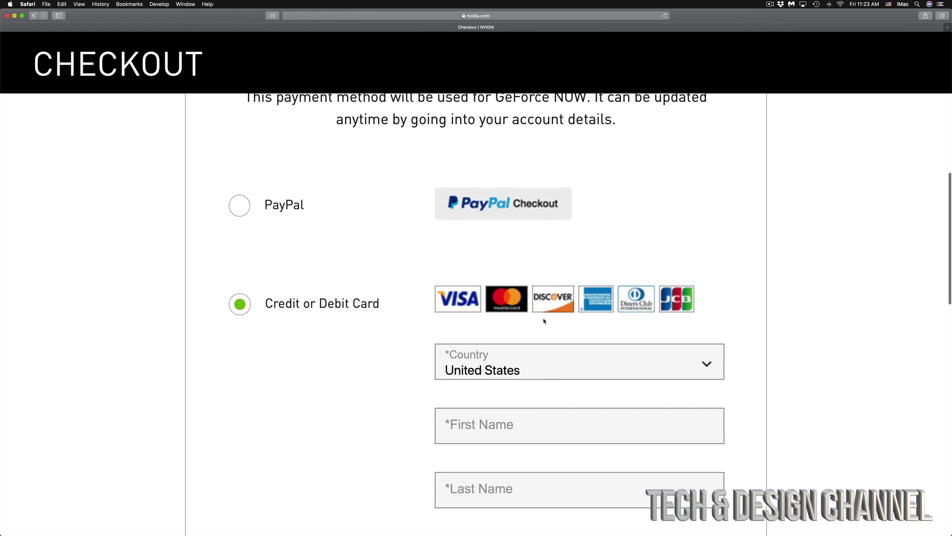
pyautogui.scroll(-10, 543, 320)
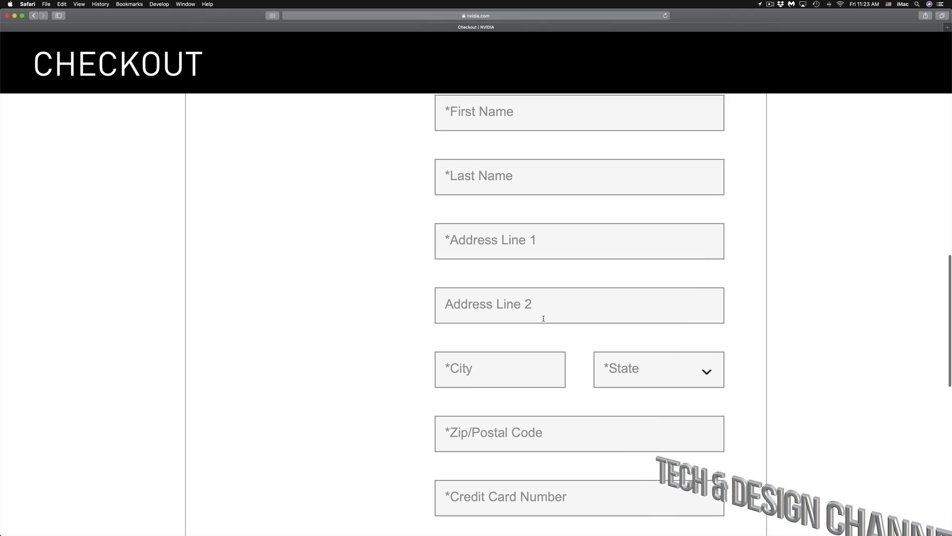
pyautogui.scroll(-10, 543, 319)
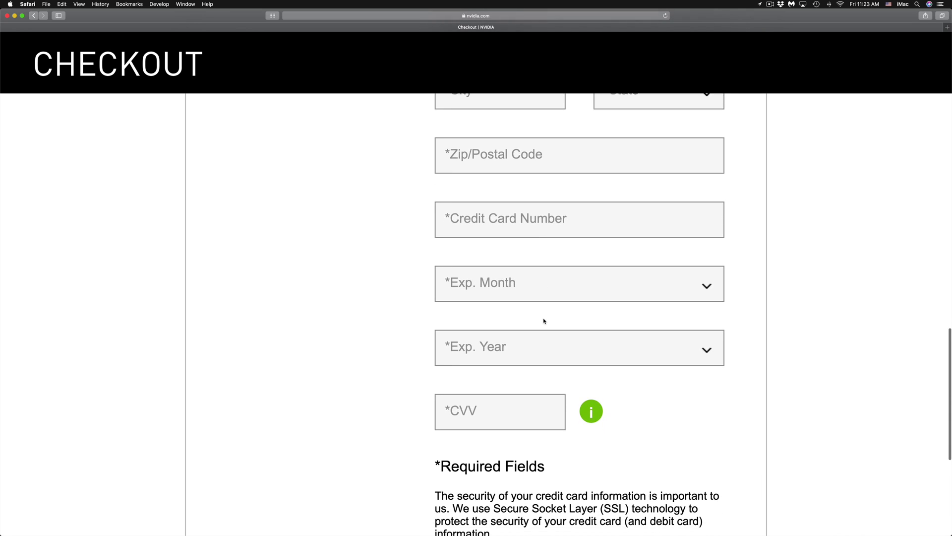
pyautogui.scroll(-5, 544, 321)
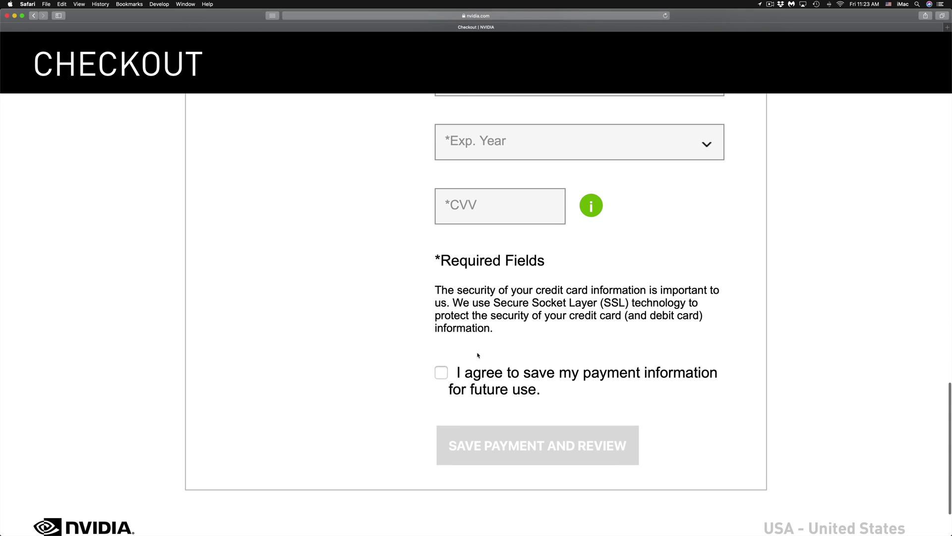
pyautogui.click(442, 373)
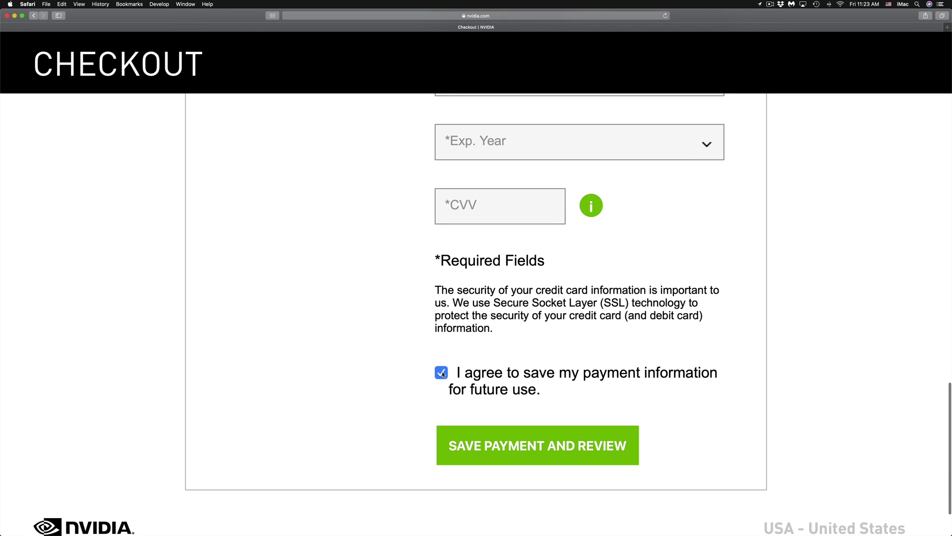
pyautogui.click(547, 446)
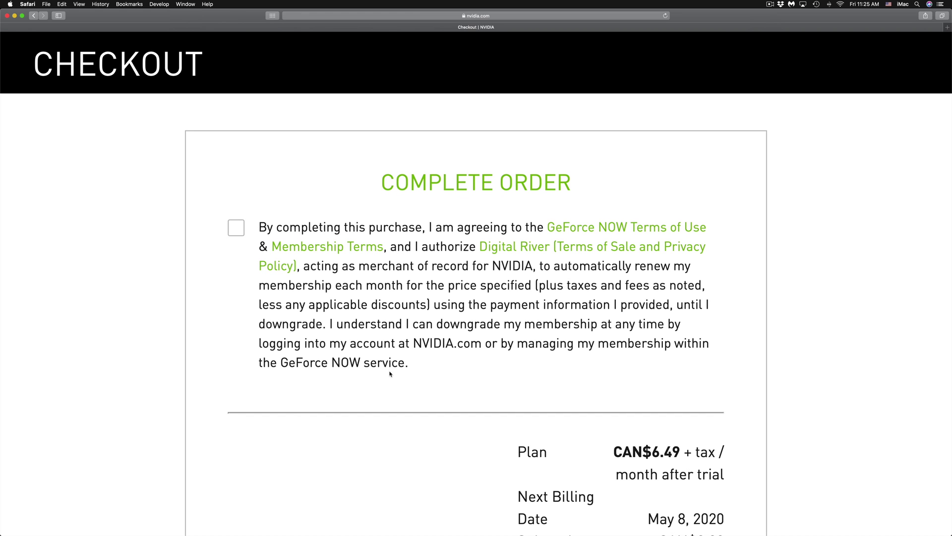
# Accept the GeForce NOW purchase and membership terms and start the Founders membership.
pyautogui.click(236, 228)
pyautogui.scroll(-5, 596, 374)
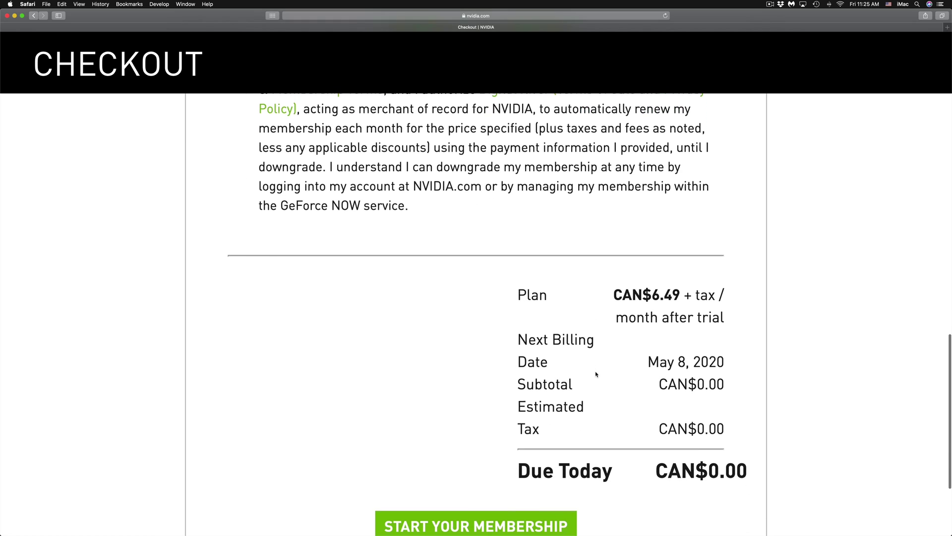
pyautogui.scroll(-1, 596, 374)
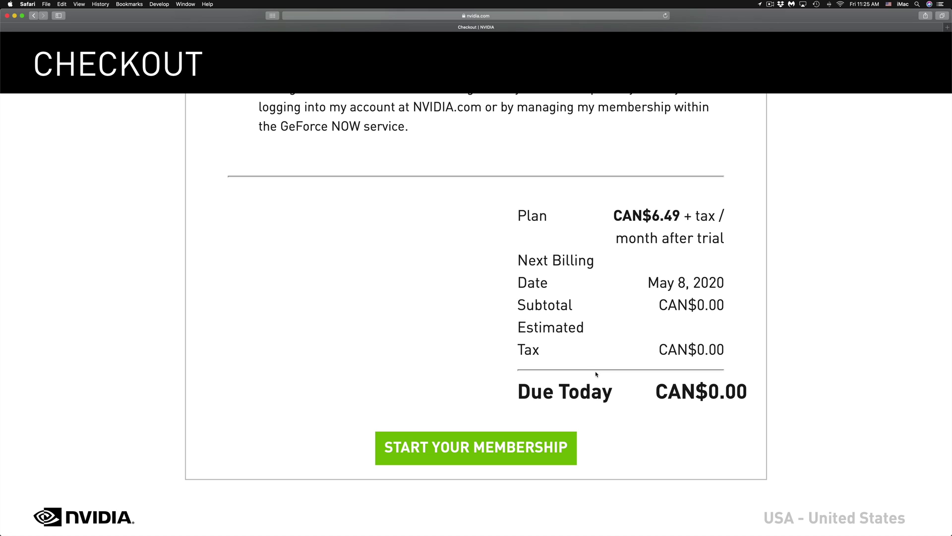
pyautogui.click(474, 448)
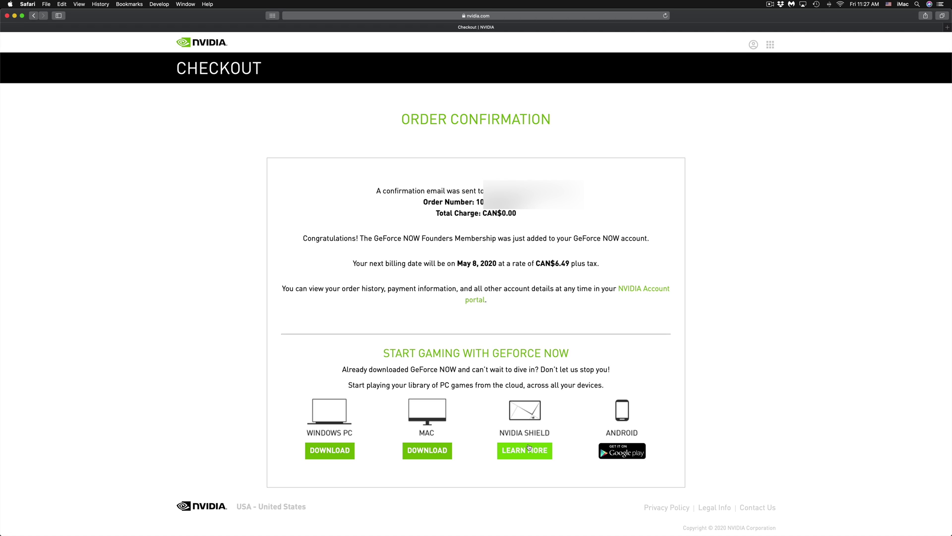
pyautogui.scroll(-1, 361, 409)
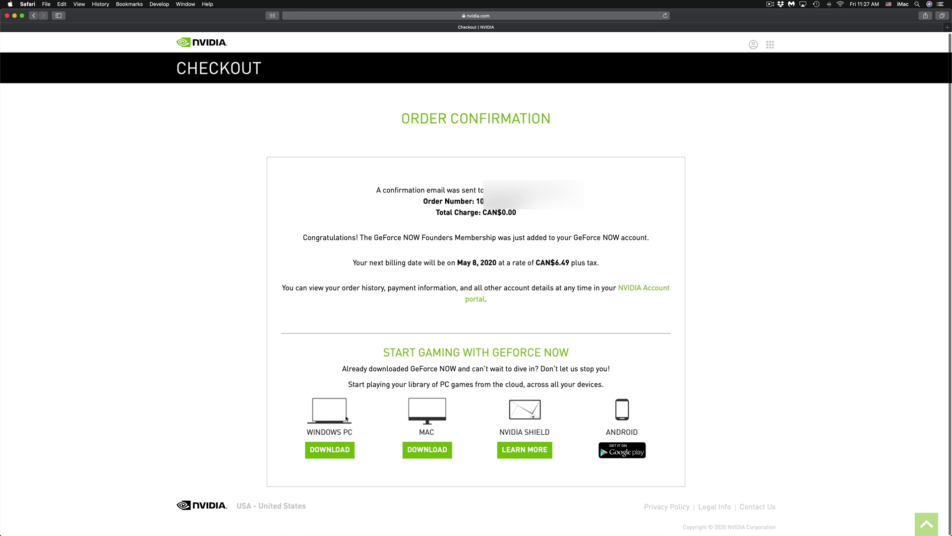